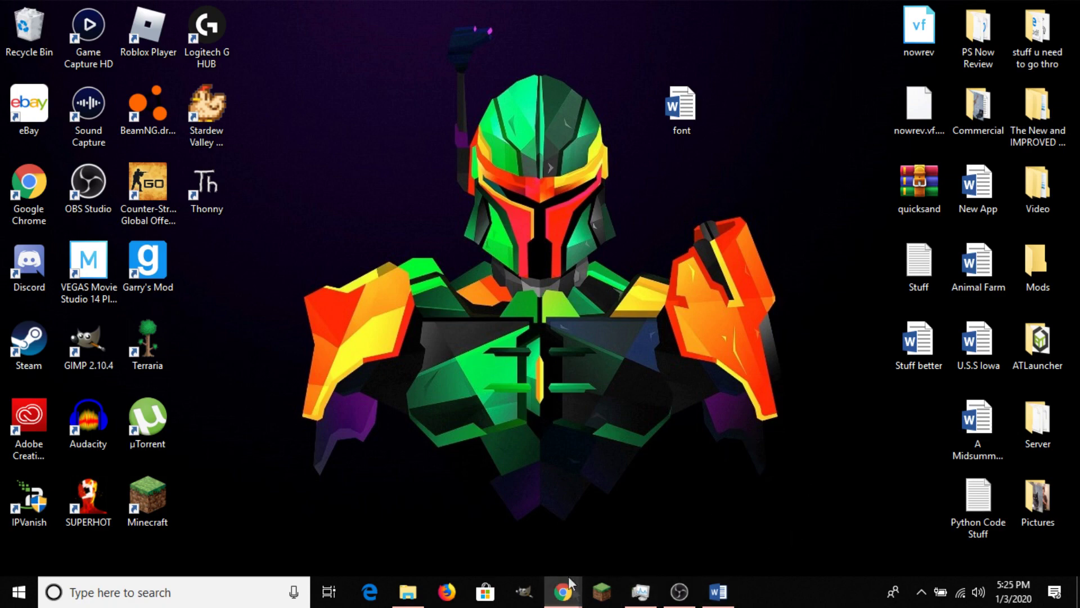
# - Search Google for 'fonts' from the new Chrome tab and scroll the results to DaFont
pyautogui.moveTo(565, 585)
pyautogui.click(619, 517)
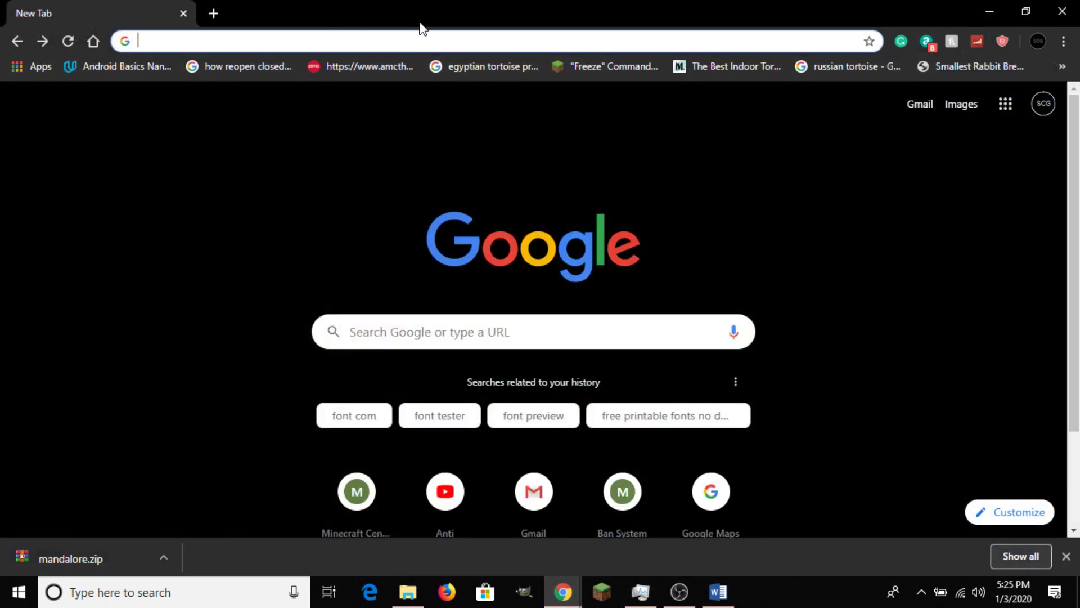
pyautogui.write('fonts')
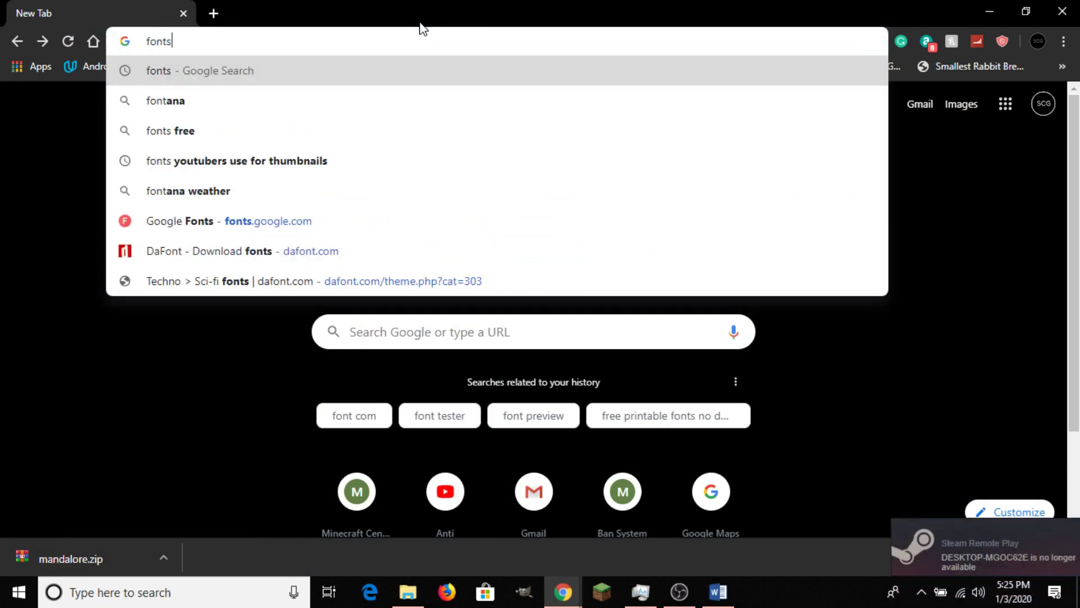
pyautogui.press('Return')
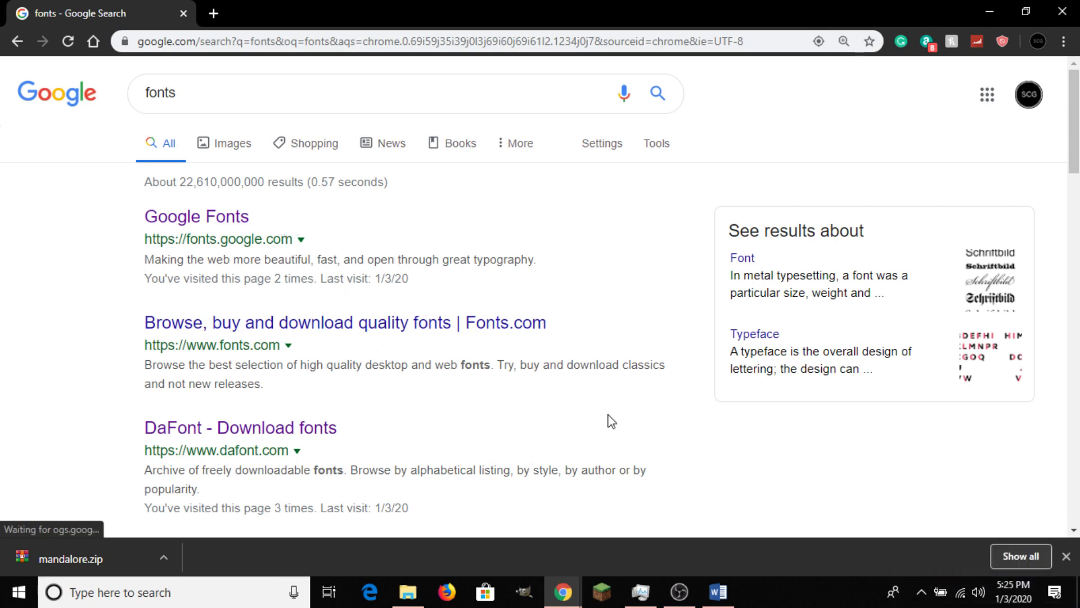
pyautogui.scroll(-1, 331, 340)
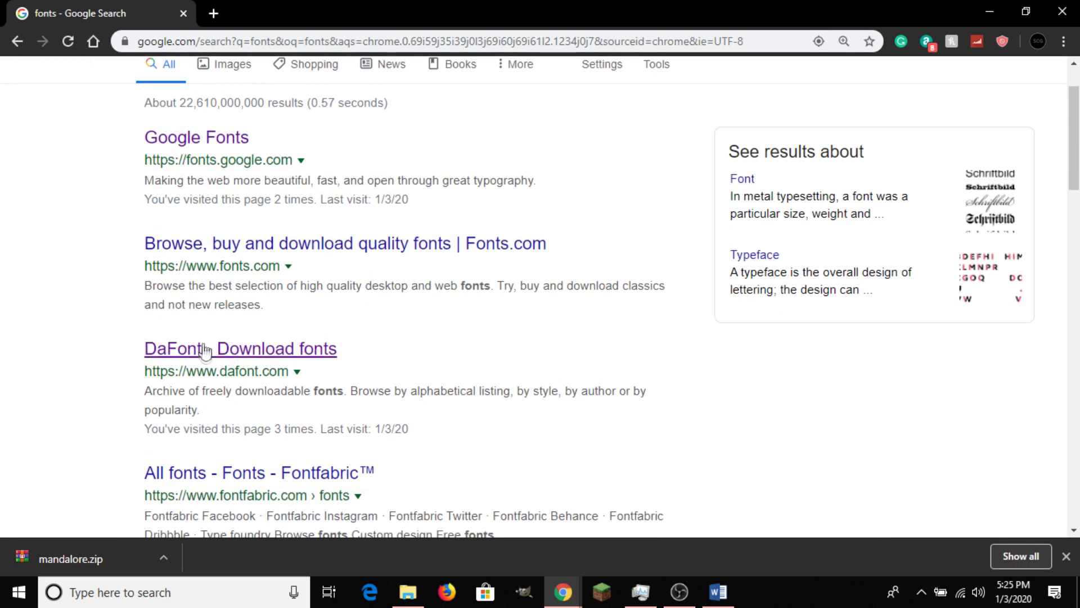
# - Open DaFont from the search results and go to the Techno > Sci-fi category
pyautogui.click(316, 349)
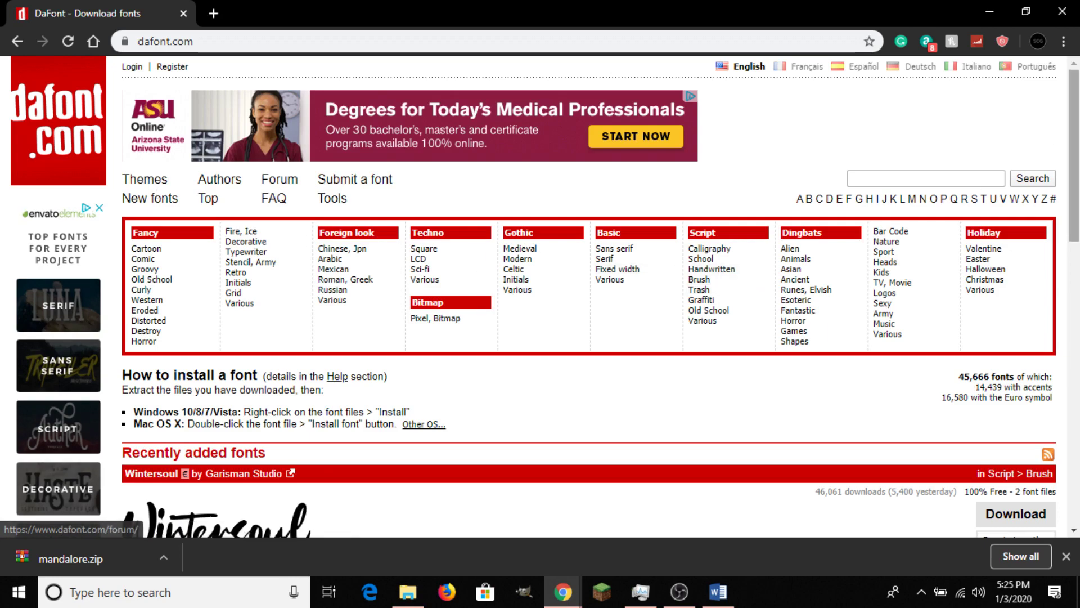
pyautogui.scroll(-4, 369, 361)
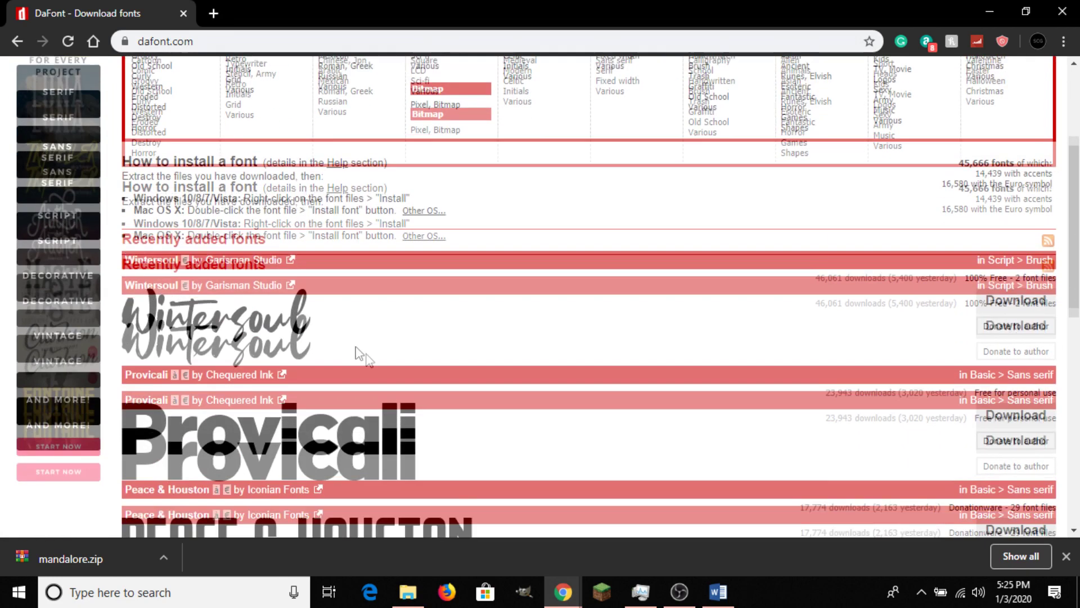
pyautogui.scroll(-4, 491, 367)
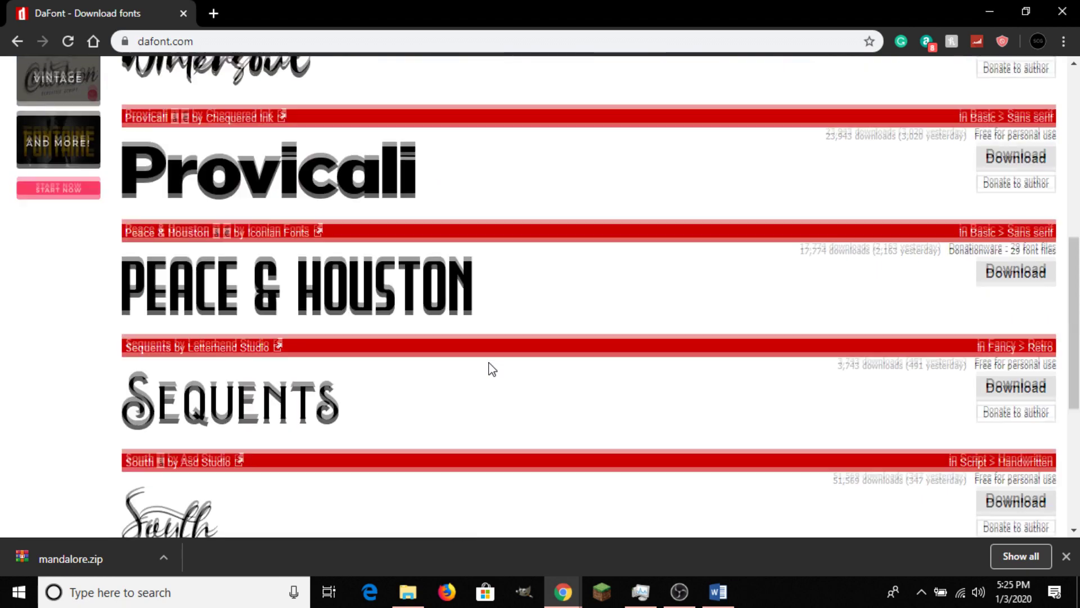
pyautogui.scroll(8, 467, 320)
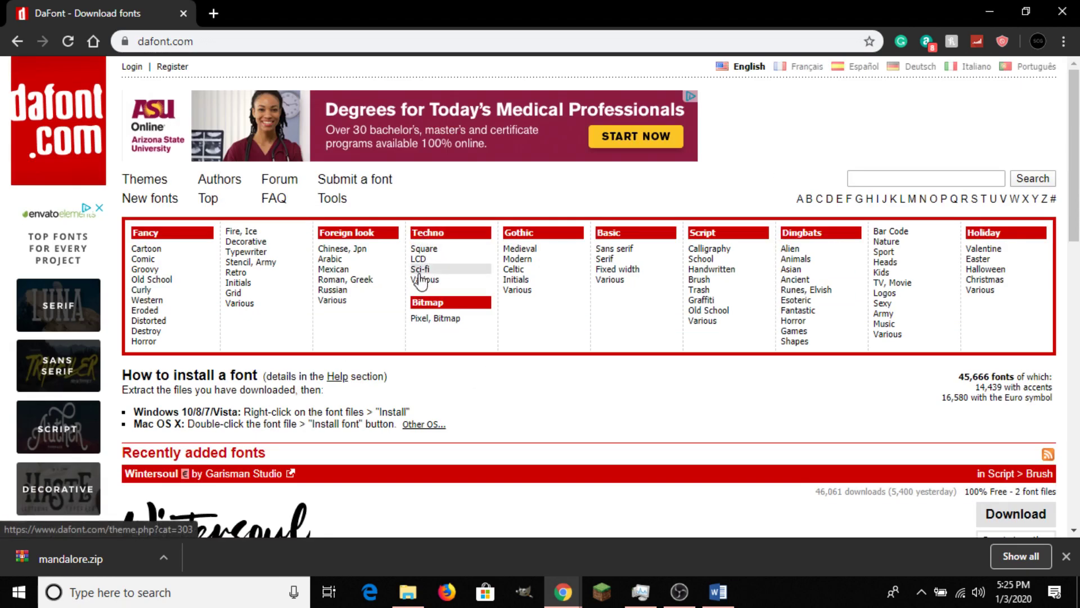
pyautogui.click(423, 271)
# - Download the Mandalore font zip from the Sci-fi list
pyautogui.scroll(-1, 709, 287)
pyautogui.scroll(-2, 709, 286)
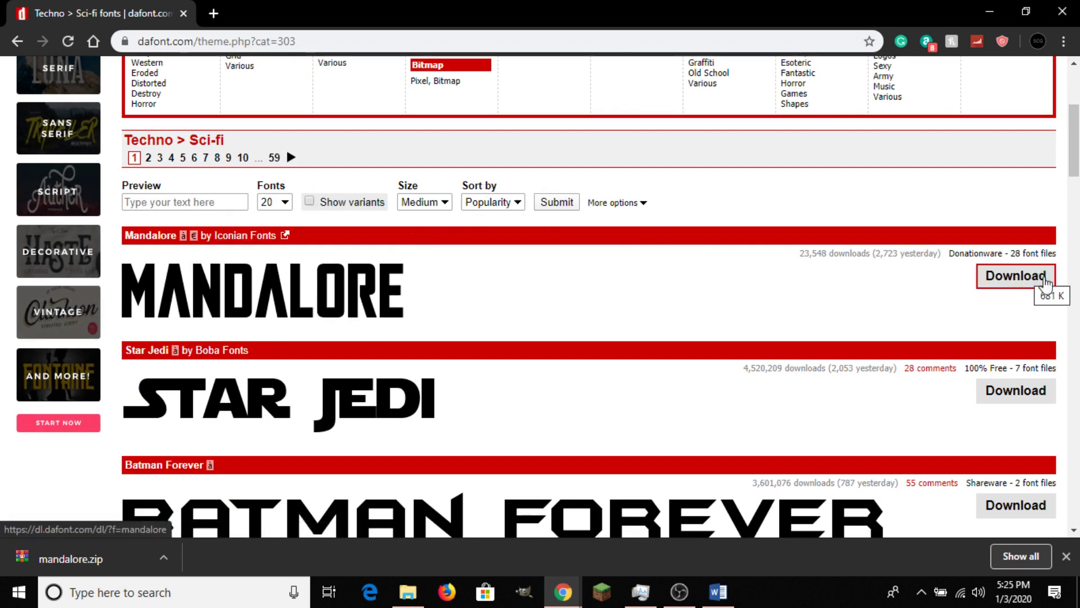
pyautogui.click(1000, 284)
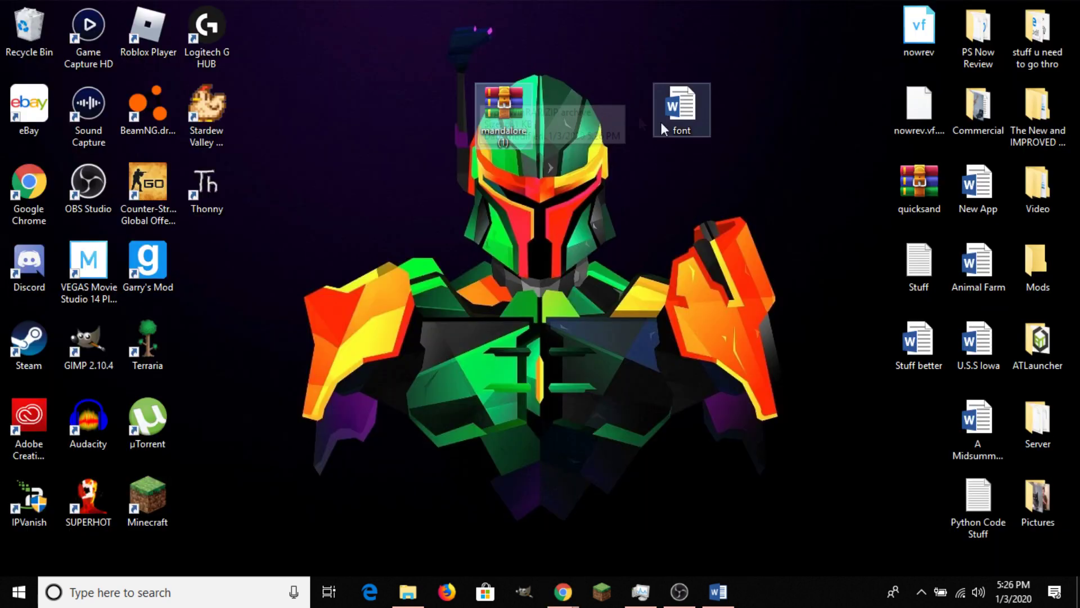
# - Place the Mandalore zip on the desktop and extract its font files there
pyautogui.moveTo(661, 123); pyautogui.dragTo(450, 173)
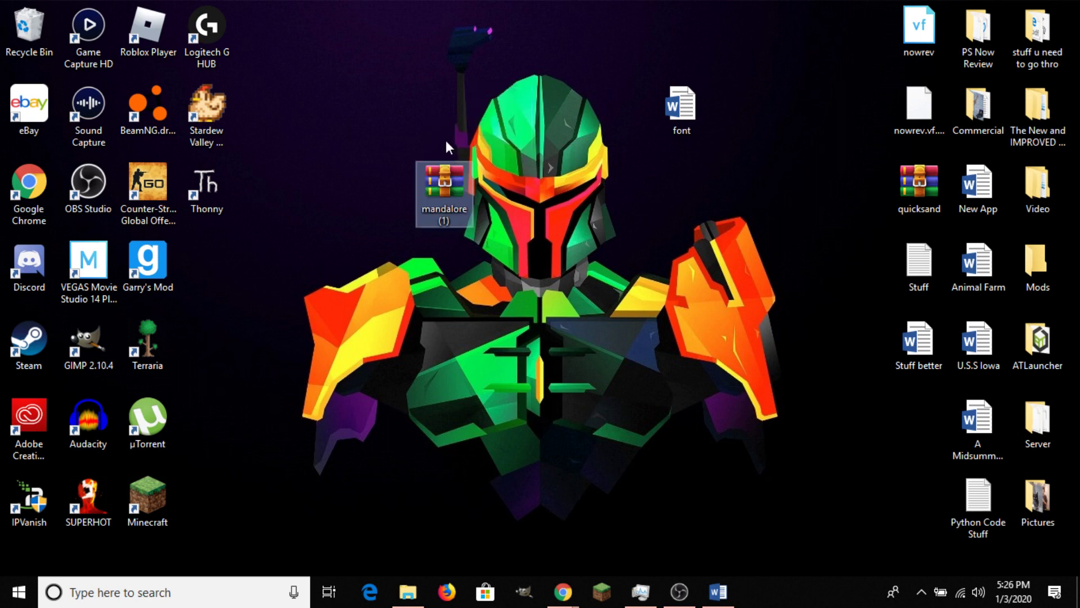
pyautogui.rightClick(454, 194)
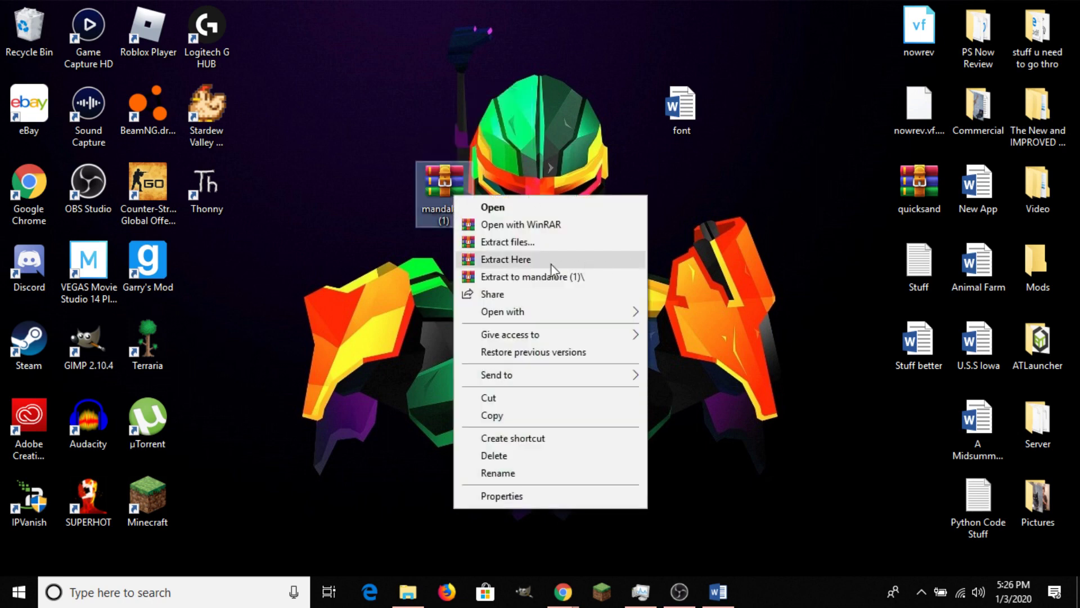
pyautogui.click(528, 260)
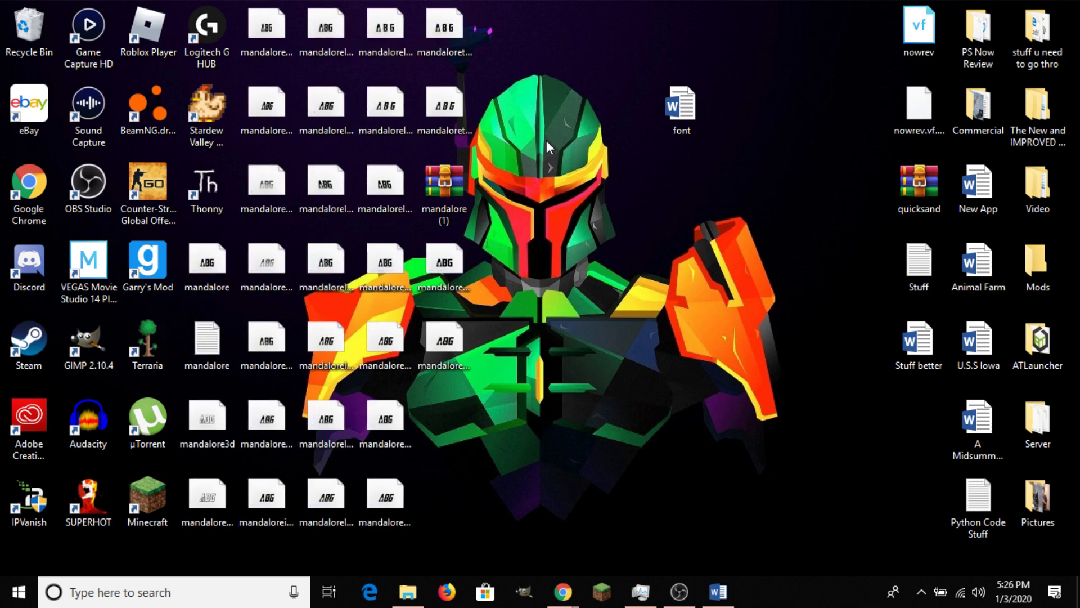
# - Move the extracted Mandalore font files into a new column on the desktop
pyautogui.moveTo(203, 260); pyautogui.dragTo(795, 262)
pyautogui.moveTo(265, 36); pyautogui.dragTo(503, 28)
pyautogui.moveTo(281, 109); pyautogui.dragTo(504, 110)
pyautogui.moveTo(255, 211); pyautogui.dragTo(560, 192)
pyautogui.moveTo(264, 262); pyautogui.dragTo(503, 264)
pyautogui.moveTo(256, 348); pyautogui.dragTo(494, 349)
pyautogui.moveTo(206, 336); pyautogui.dragTo(502, 419)
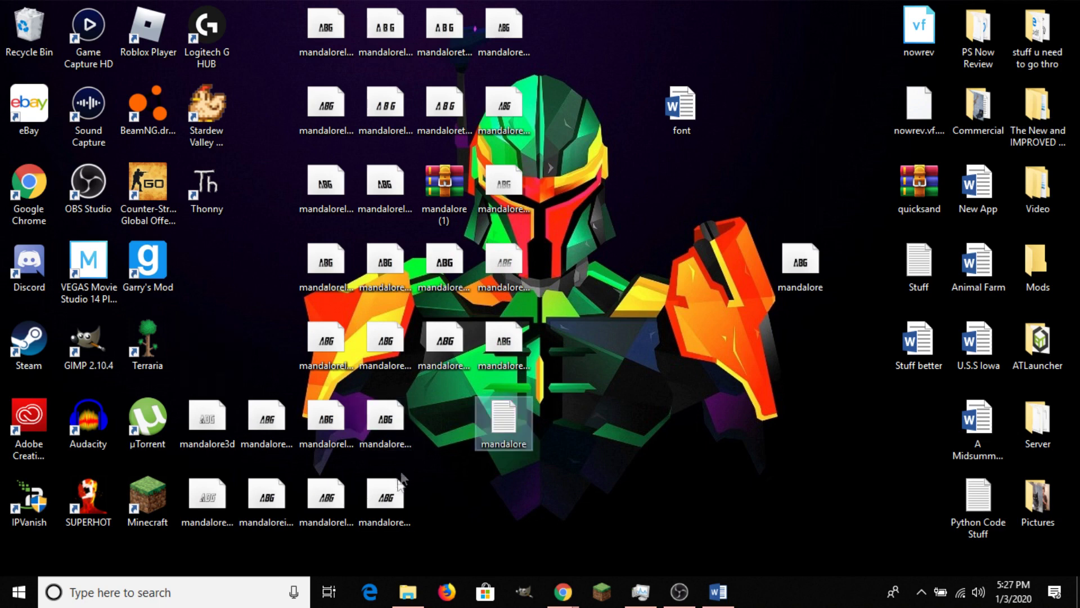
# - Arrange the half-italic, 3D, 3D italic and italic Mandalore files into the bottom rows
pyautogui.moveTo(385, 495); pyautogui.dragTo(445, 422)
pyautogui.moveTo(269, 445); pyautogui.dragTo(520, 497)
pyautogui.moveTo(207, 425); pyautogui.dragTo(388, 504)
pyautogui.moveTo(207, 495); pyautogui.dragTo(442, 506)
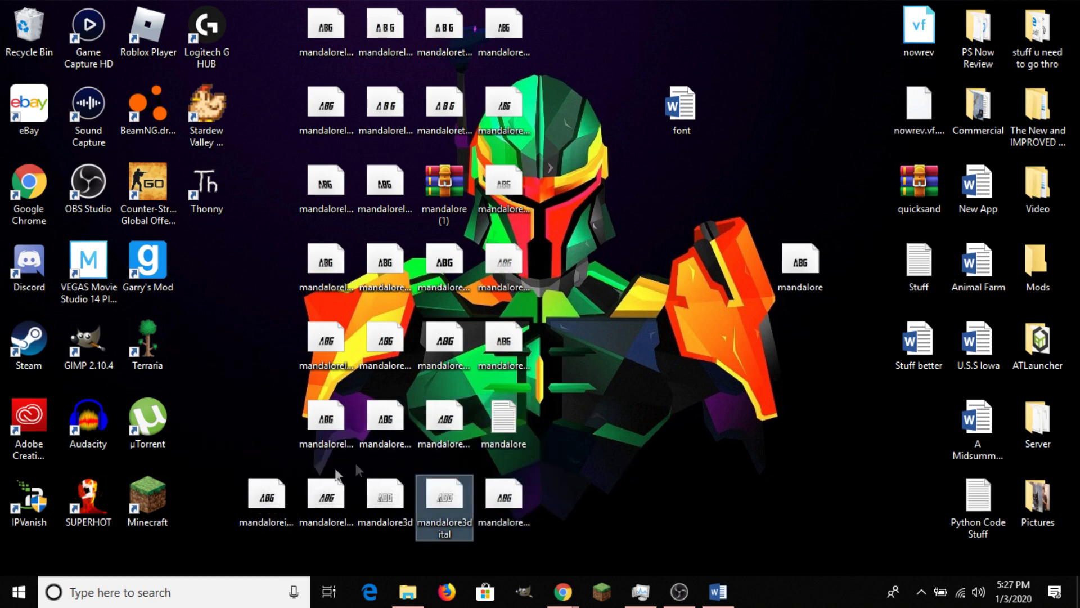
pyautogui.moveTo(234, 465); pyautogui.dragTo(543, 478)
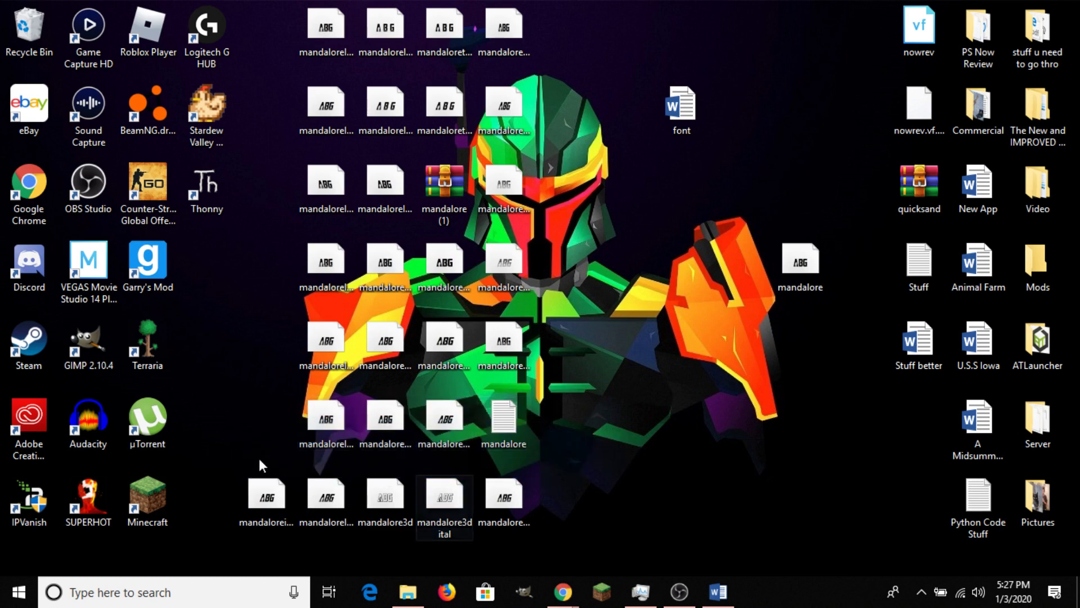
pyautogui.moveTo(206, 550); pyautogui.dragTo(580, 539)
pyautogui.moveTo(268, 521); pyautogui.dragTo(560, 501)
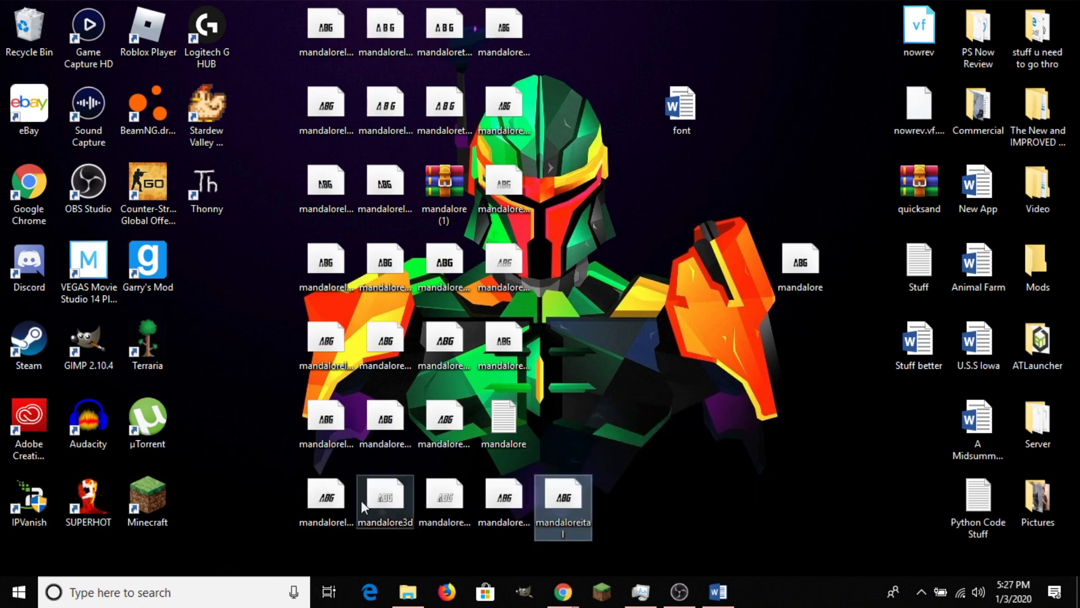
# - Select the block of extra extracted font files and delete them
pyautogui.moveTo(268, 528); pyautogui.dragTo(630, 5)
pyautogui.hotkey('shift', 'F10')
pyautogui.click(309, 475)
# - Position the remaining Mandalore font file over the wallpaper figure, then bring up Windows search
pyautogui.moveTo(800, 264); pyautogui.dragTo(504, 31)
pyautogui.moveTo(687, 122); pyautogui.dragTo(745, 41)
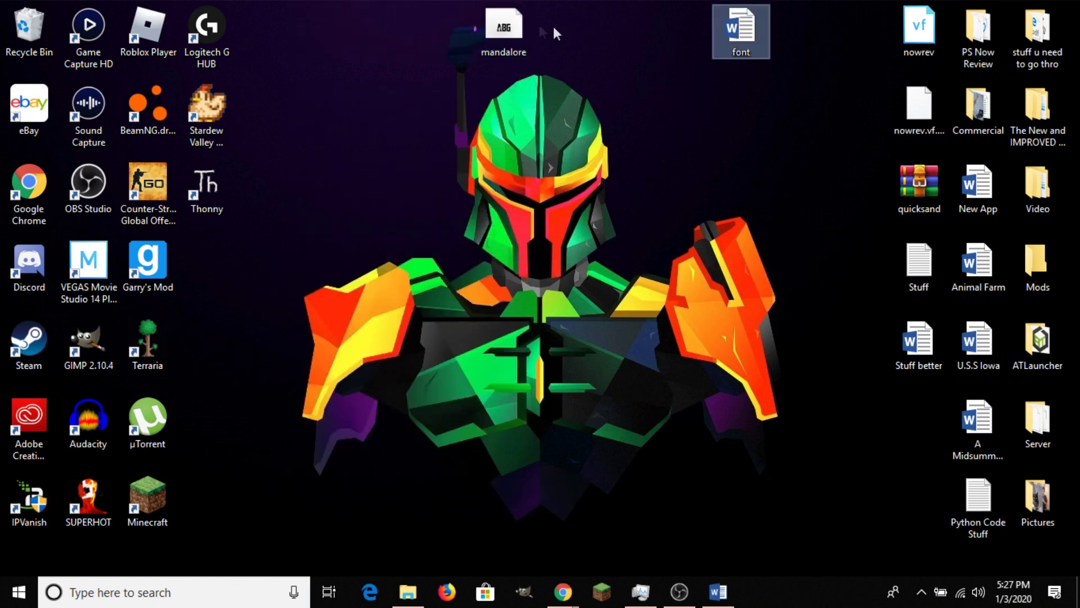
pyautogui.moveTo(504, 34); pyautogui.dragTo(602, 242)
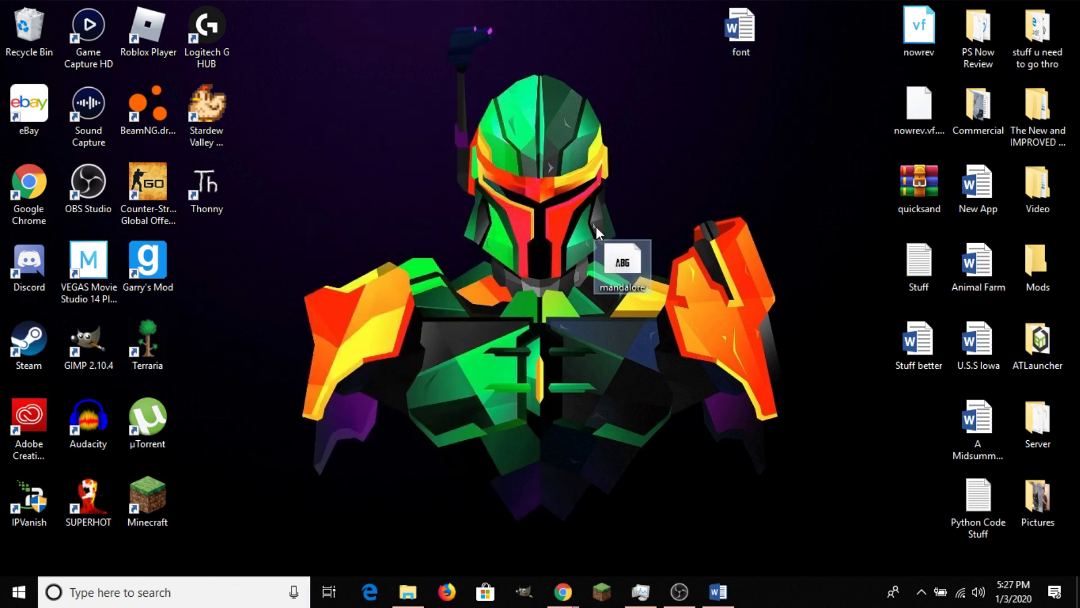
pyautogui.moveTo(618, 246); pyautogui.dragTo(621, 83)
pyautogui.moveTo(528, 280); pyautogui.dragTo(694, 216)
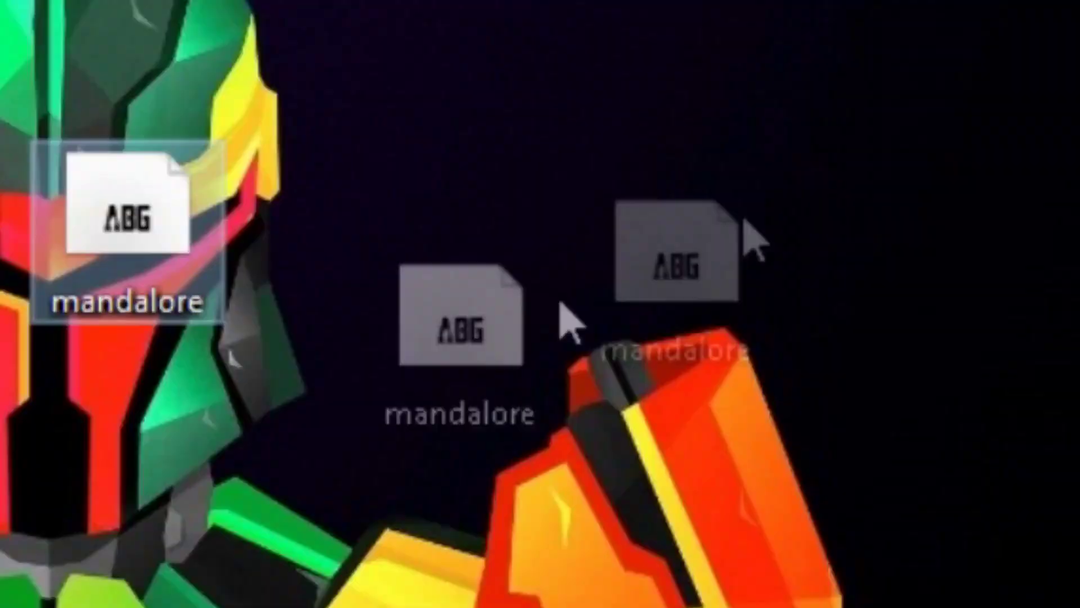
pyautogui.moveTo(565, 312); pyautogui.dragTo(340, 1)
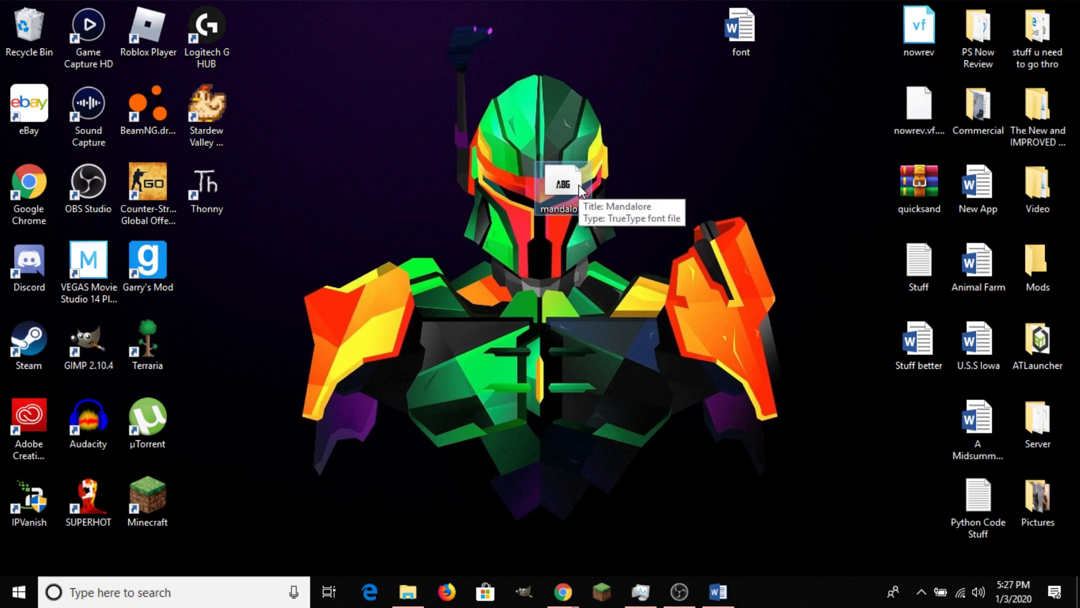
pyautogui.moveTo(579, 181); pyautogui.dragTo(578, 264)
pyautogui.click(227, 592)
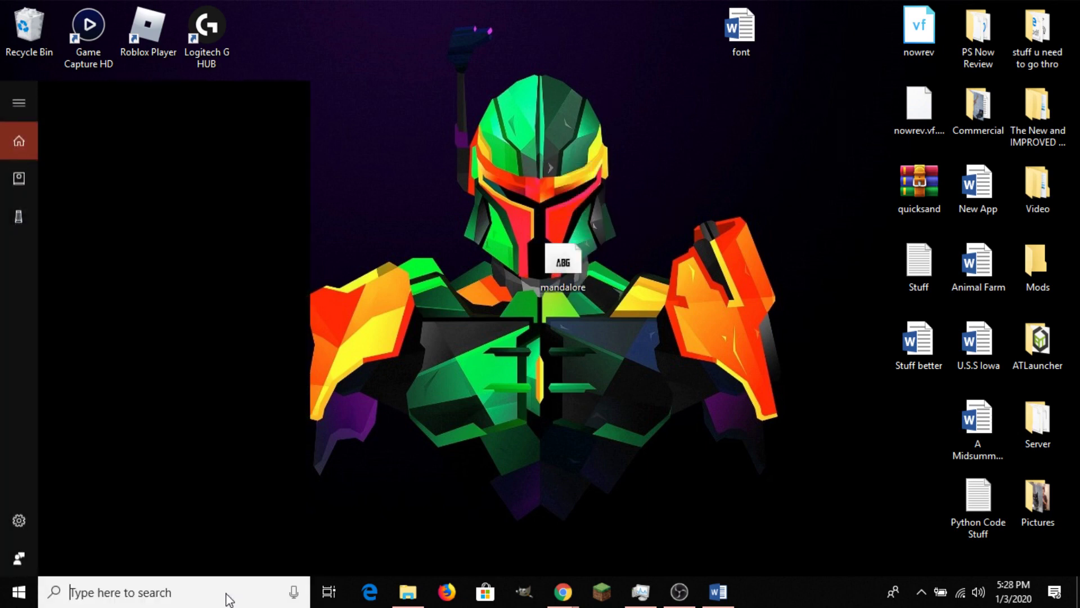
# - Open Control Panel via search and go to Appearance and Personalization > Fonts
pyautogui.write('c')
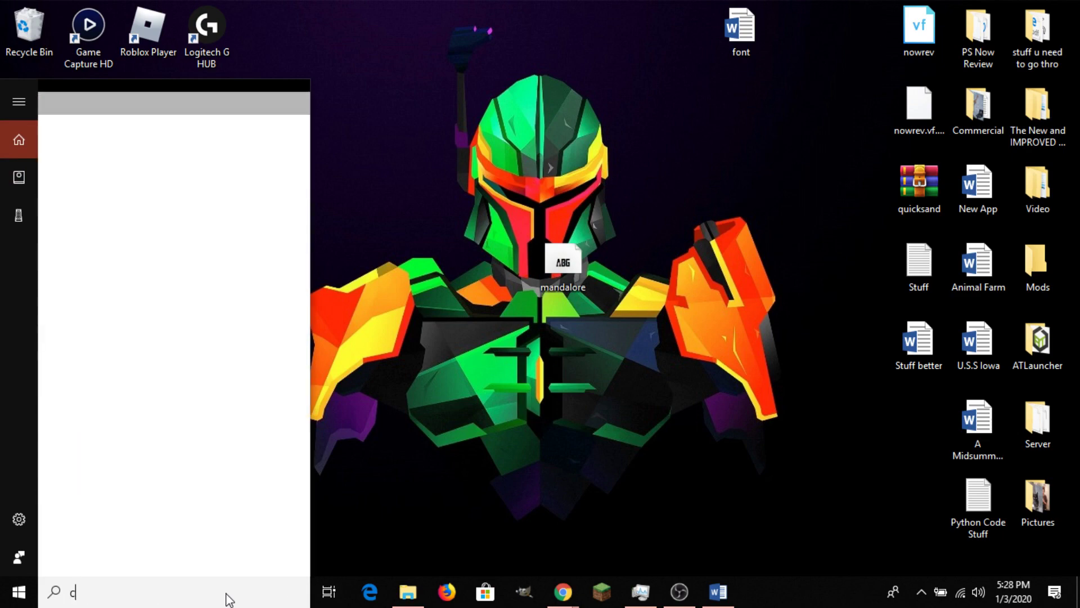
pyautogui.write('ontrol')
pyautogui.click(121, 178)
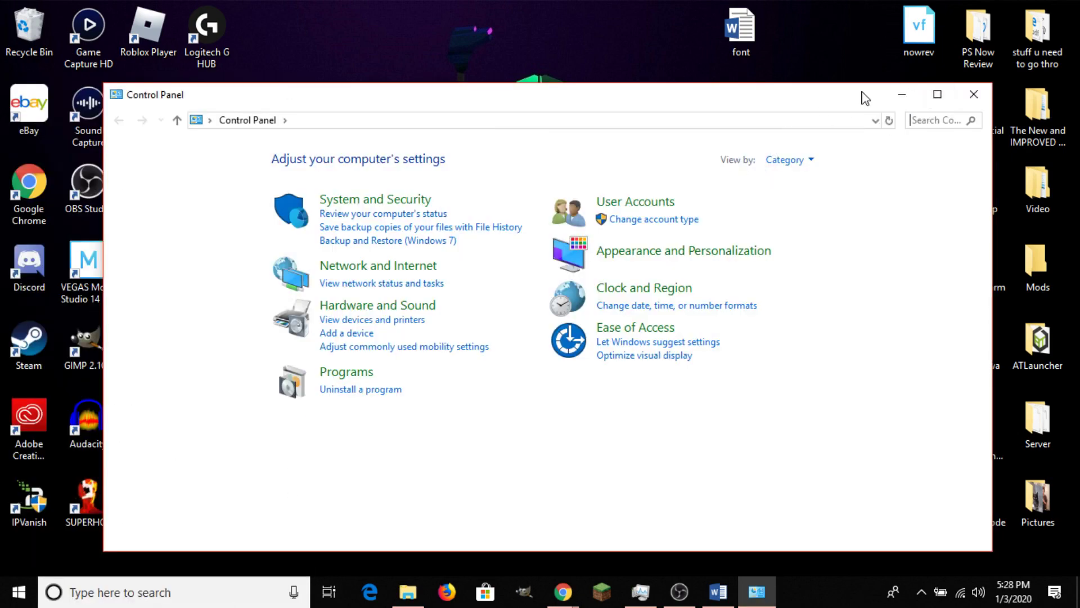
pyautogui.moveTo(860, 96); pyautogui.dragTo(781, 112)
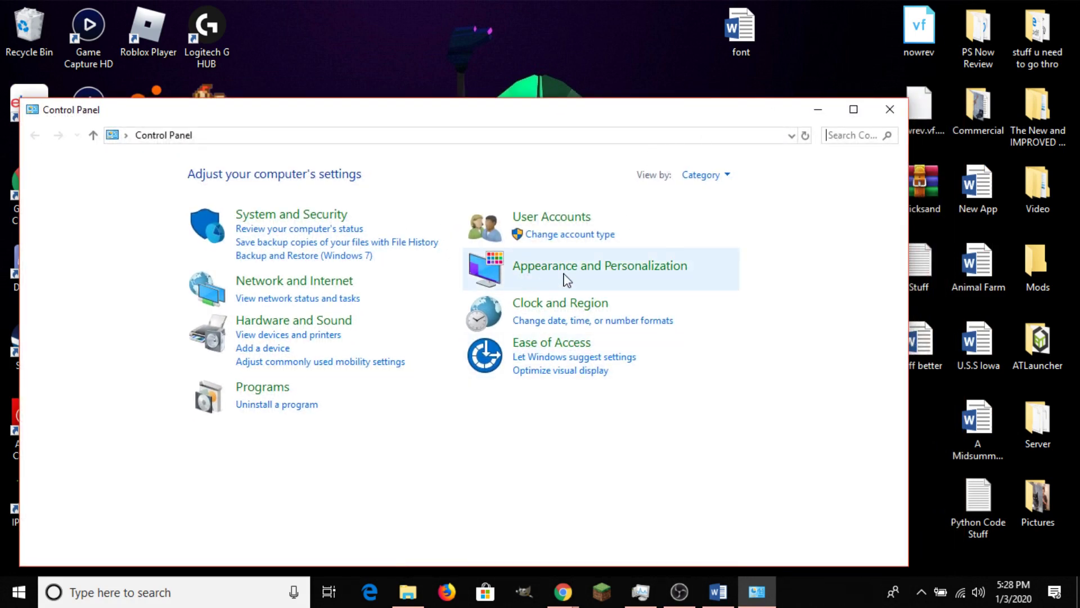
pyautogui.click(596, 265)
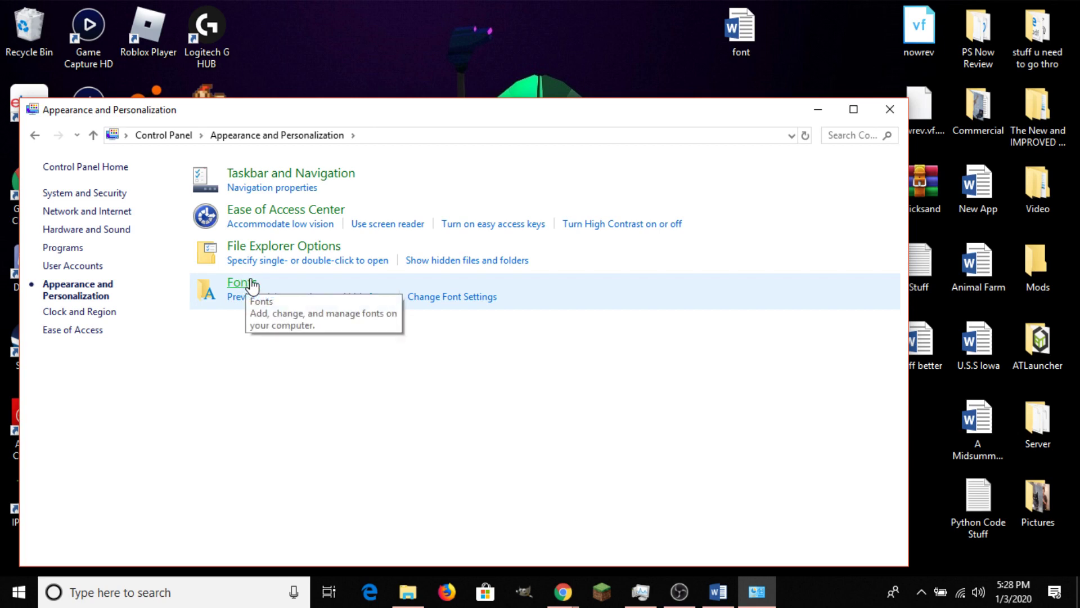
pyautogui.click(239, 282)
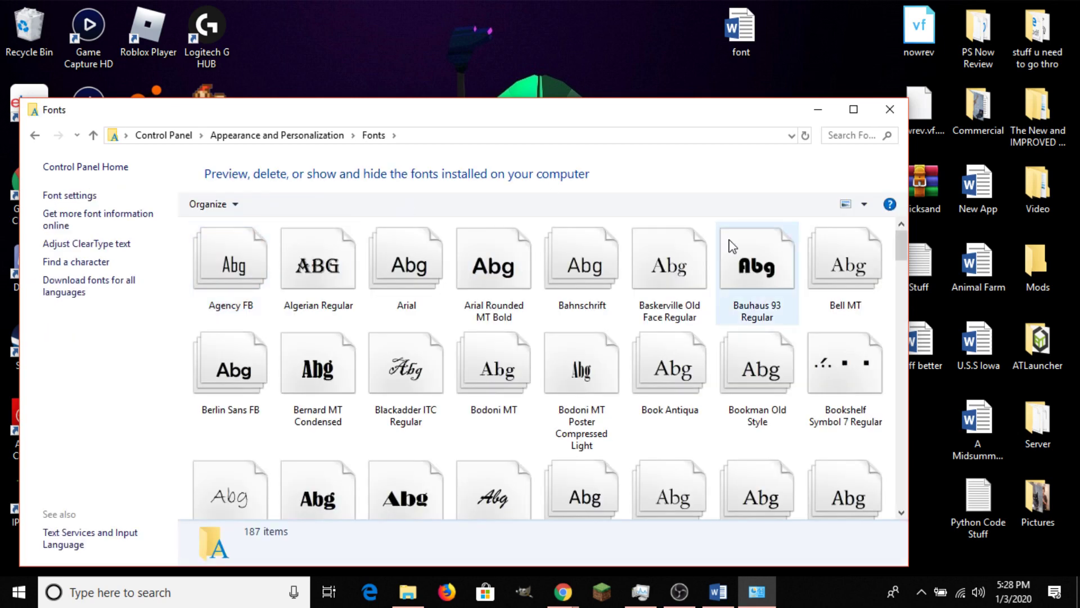
# - Drag the Mandalore font file into Fonts to install it, then search the fonts for 'mand'
pyautogui.moveTo(495, 109); pyautogui.dragTo(595, 173)
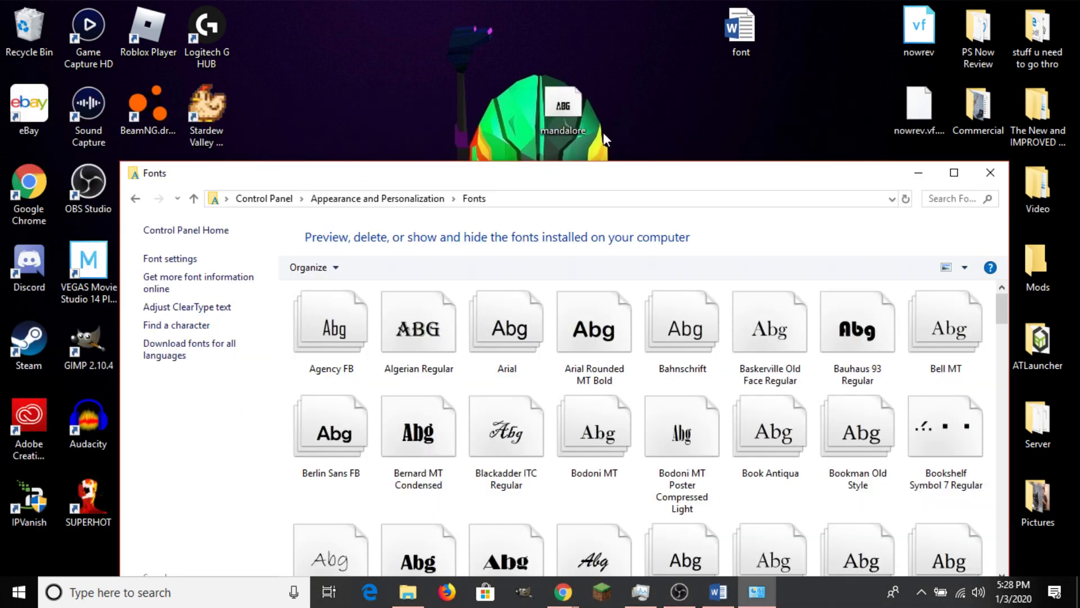
pyautogui.moveTo(579, 100); pyautogui.dragTo(690, 422)
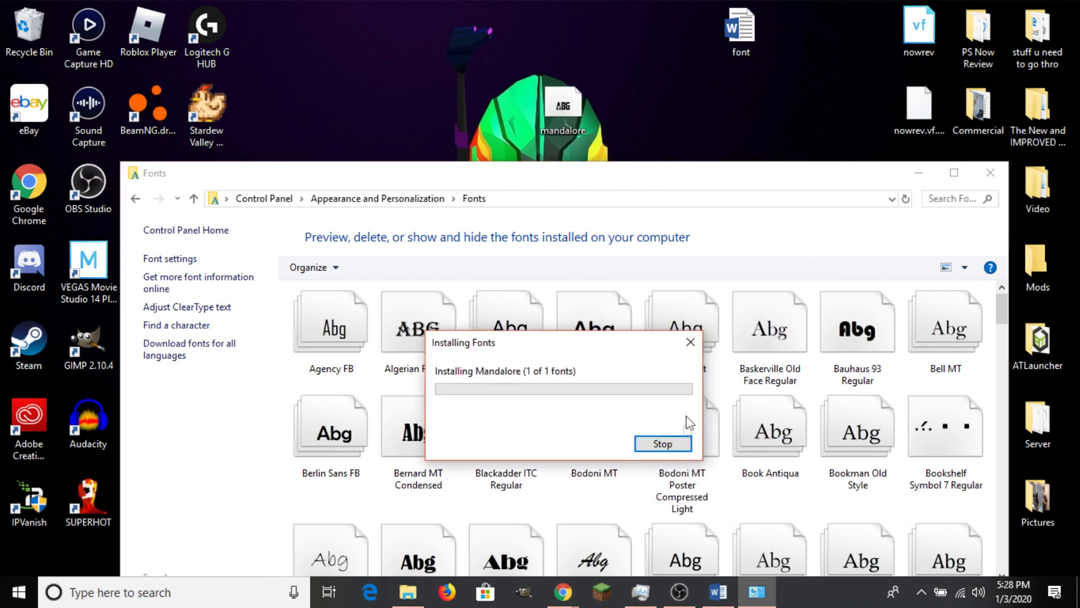
pyautogui.click(940, 197)
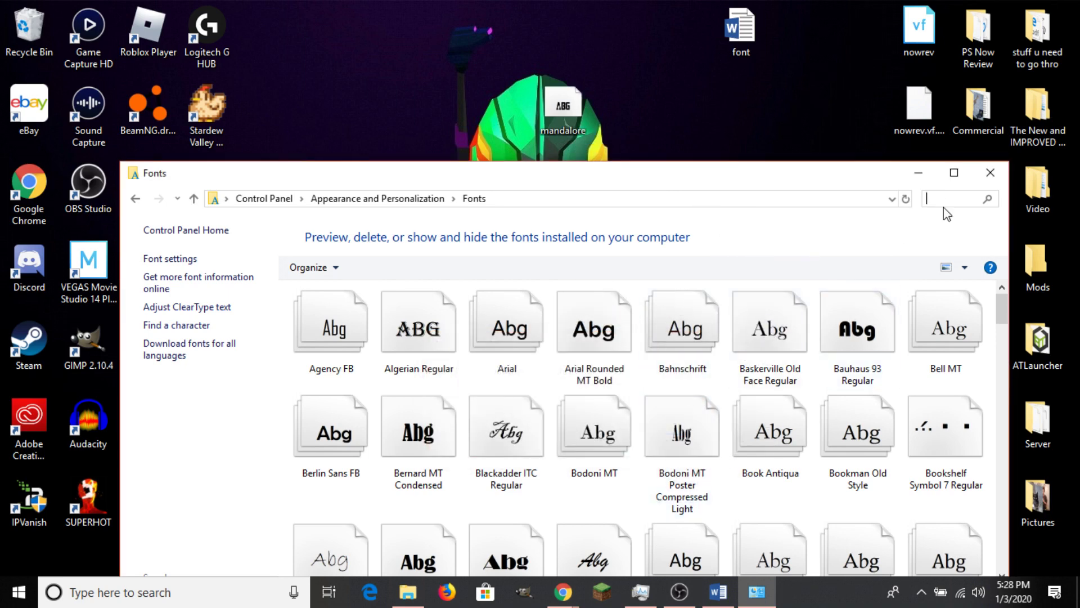
pyautogui.write('mand')
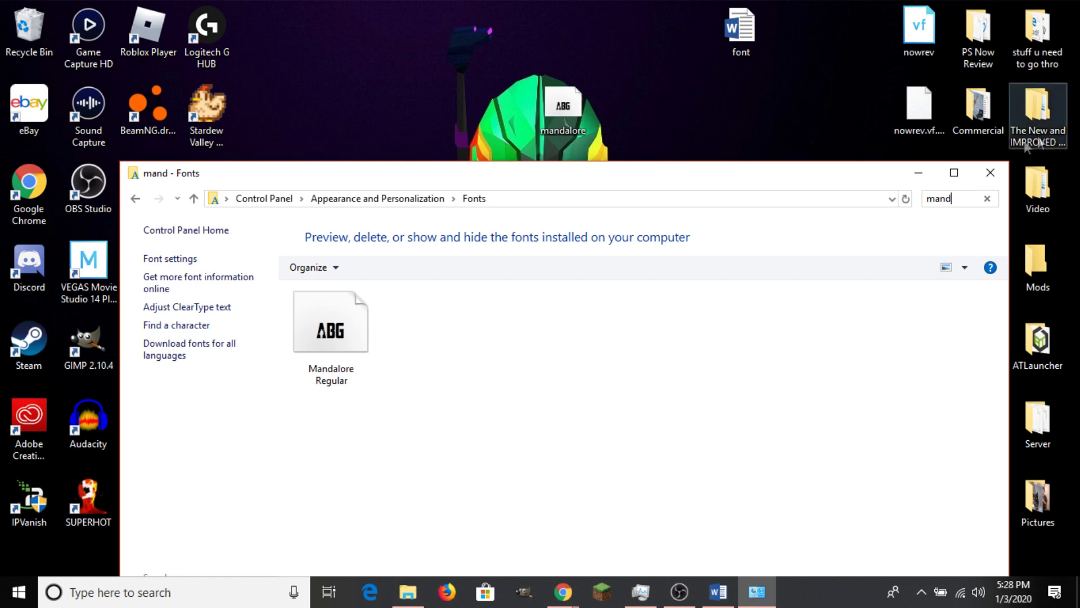
# - Open the 'font' Word document and choose Mandalore from the Font list
pyautogui.click(918, 174)
pyautogui.doubleClick(762, 8)
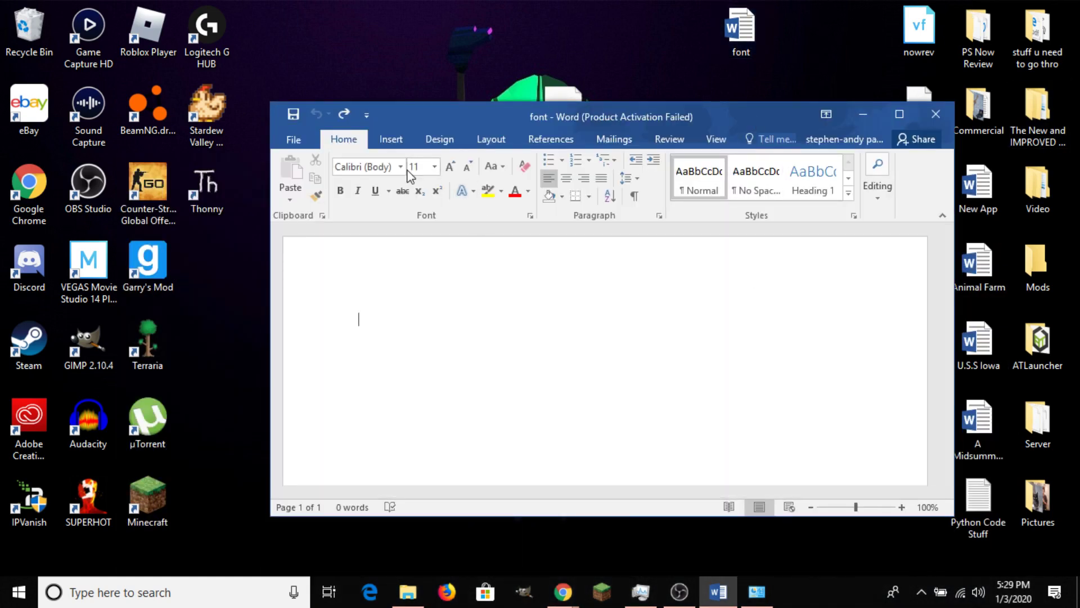
pyautogui.click(400, 167)
pyautogui.scroll(-20, 441, 431)
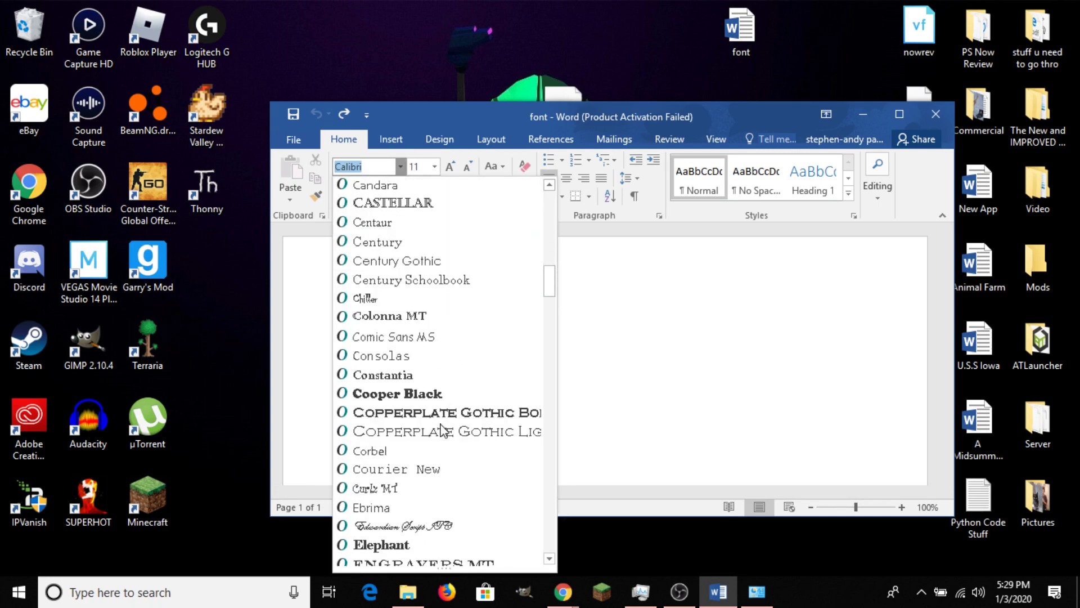
pyautogui.scroll(-4, 440, 431)
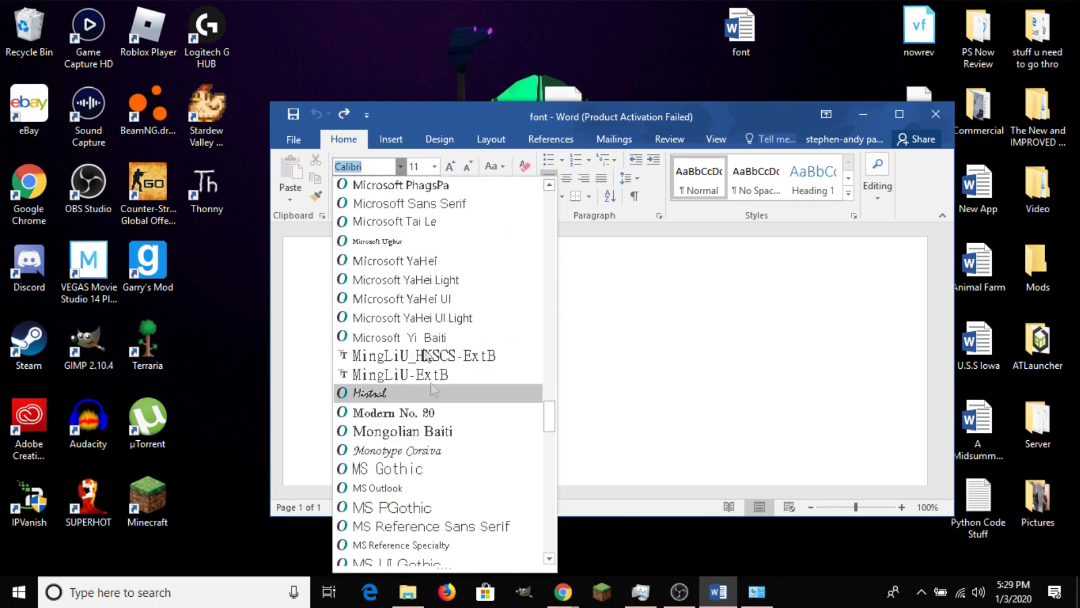
pyautogui.scroll(6, 413, 444)
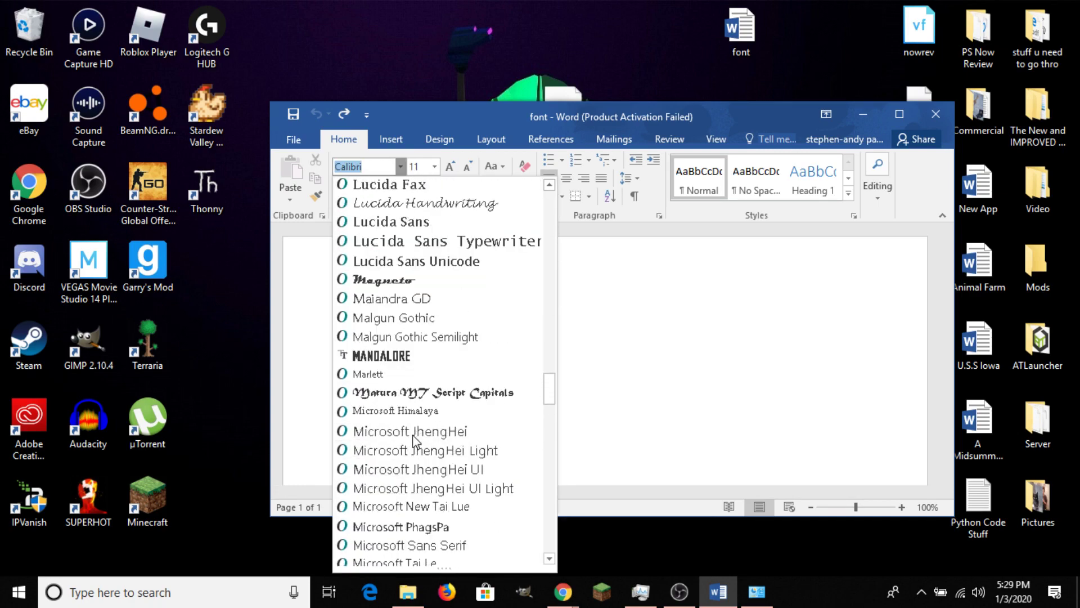
pyautogui.click(394, 356)
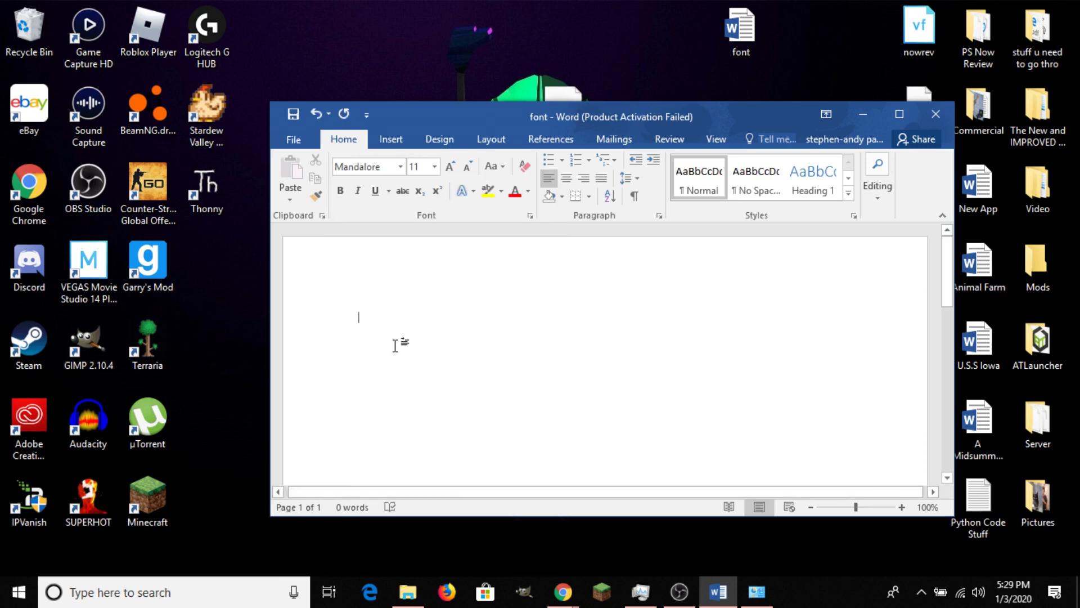
# - Type 'BABY YODA' and set the text to 72 pt
pyautogui.write('bad')
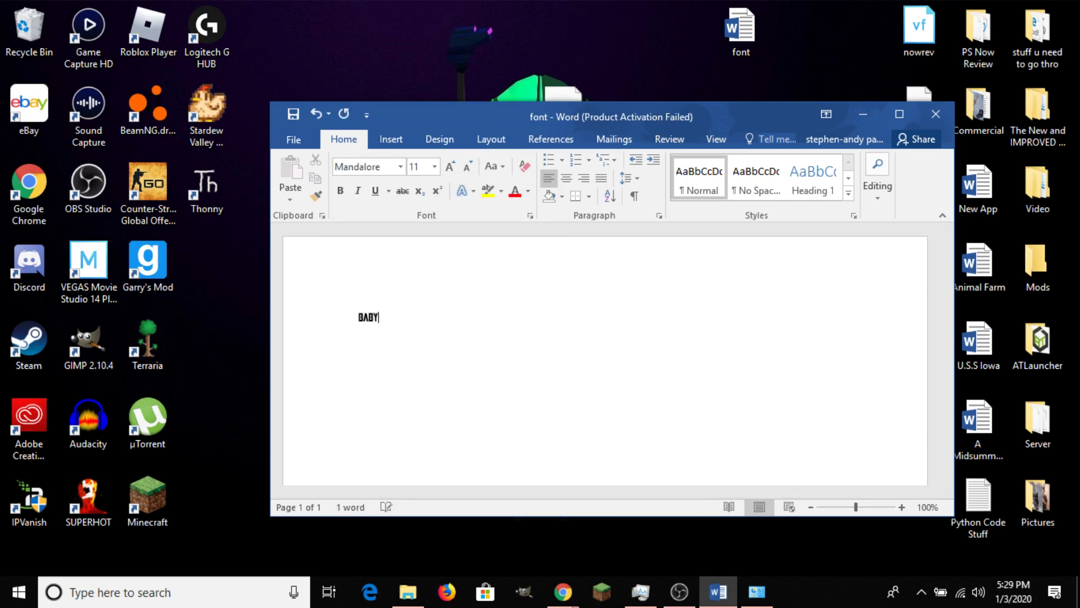
pyautogui.write(' yoda')
pyautogui.hotkey('ctrl', 'a')
pyautogui.click(450, 166)
pyautogui.click(450, 167)
pyautogui.click(755, 341)
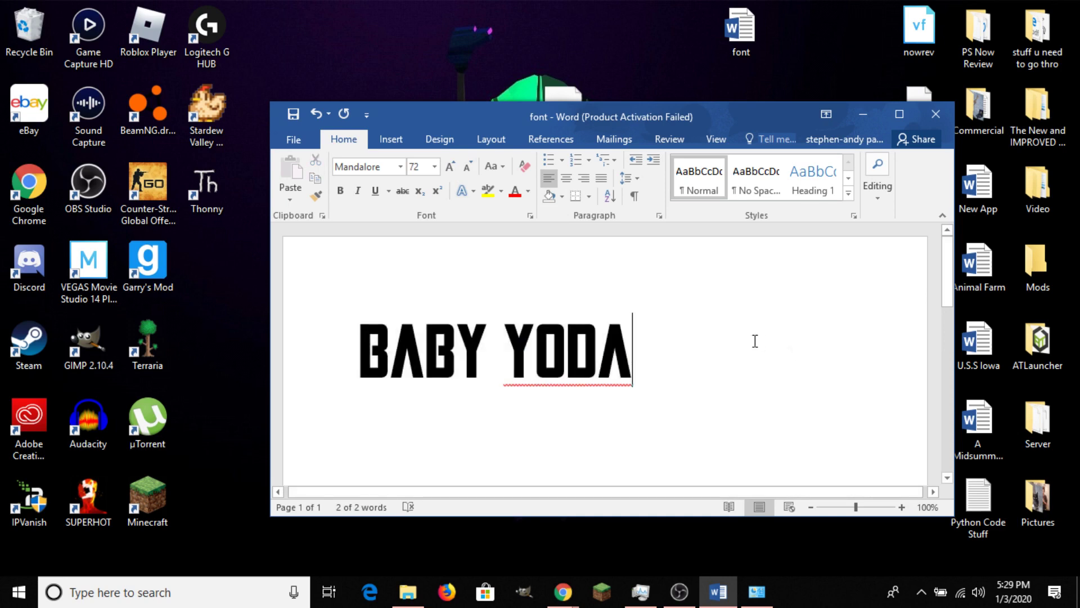